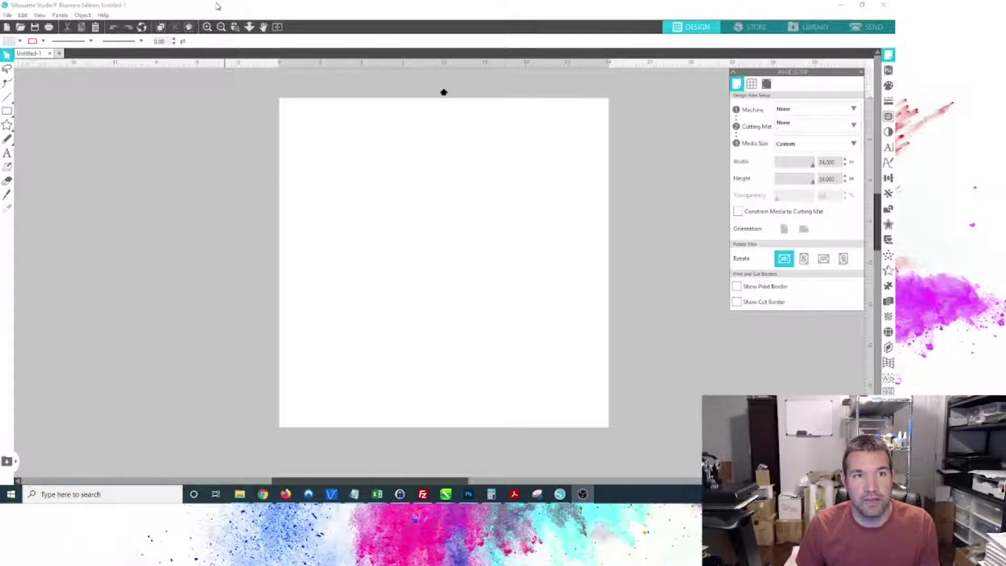
# Open the AG double-sponsor sign .studio3 project from the Bullets Golf Tournament folder.
pyautogui.click(63, 9)
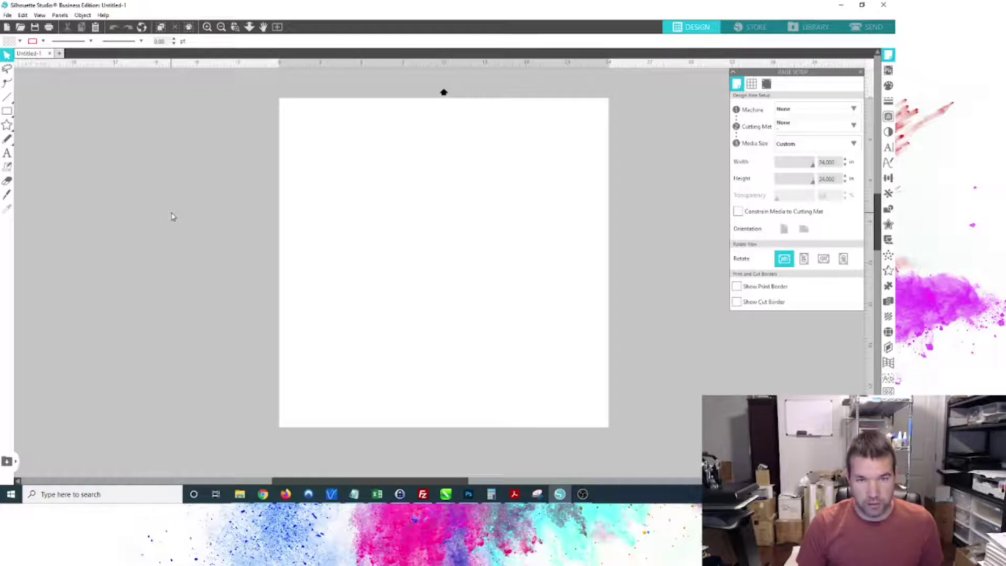
pyautogui.hotkey('ctrl', 'o')
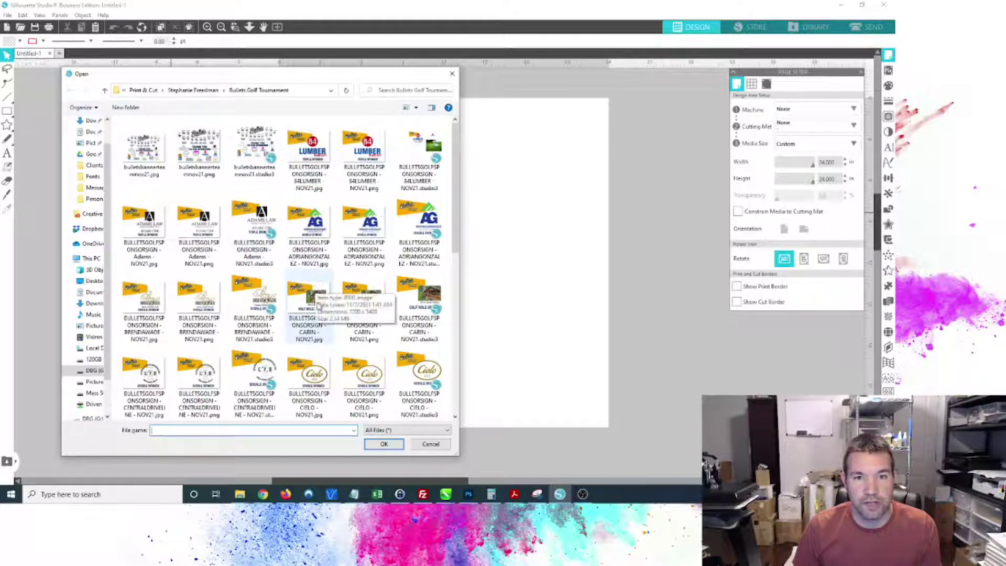
pyautogui.click(412, 227)
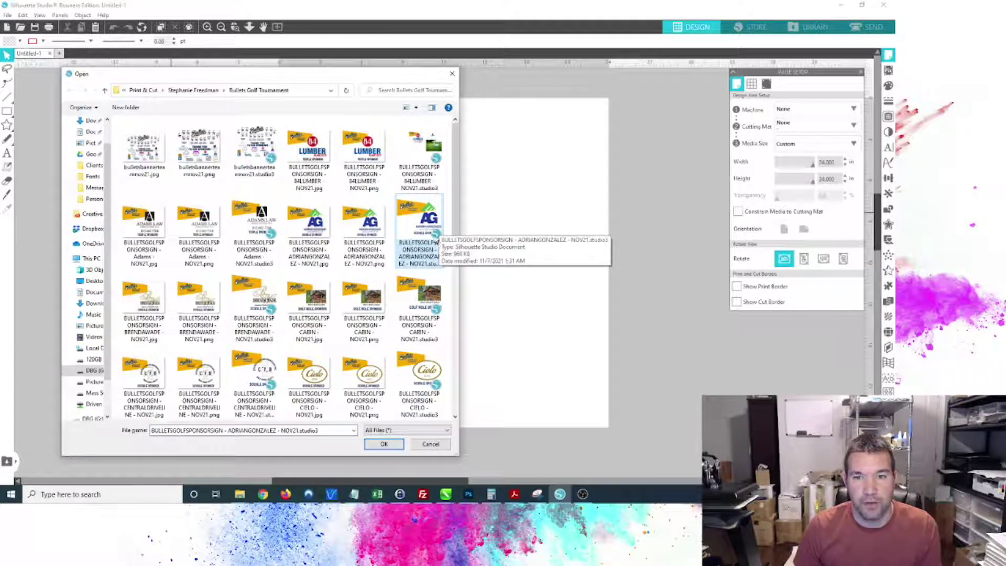
pyautogui.doubleClick(422, 227)
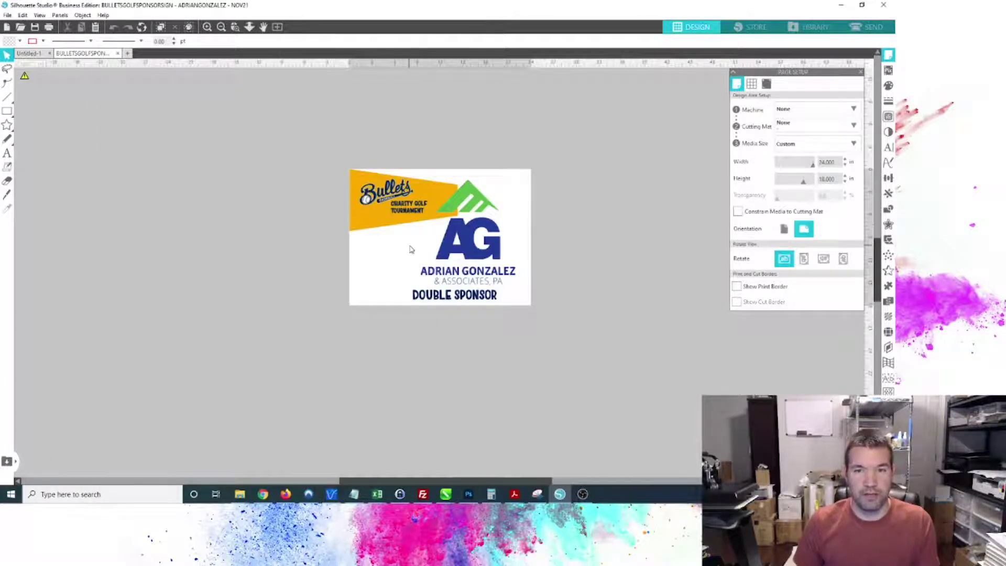
pyautogui.click(384, 222)
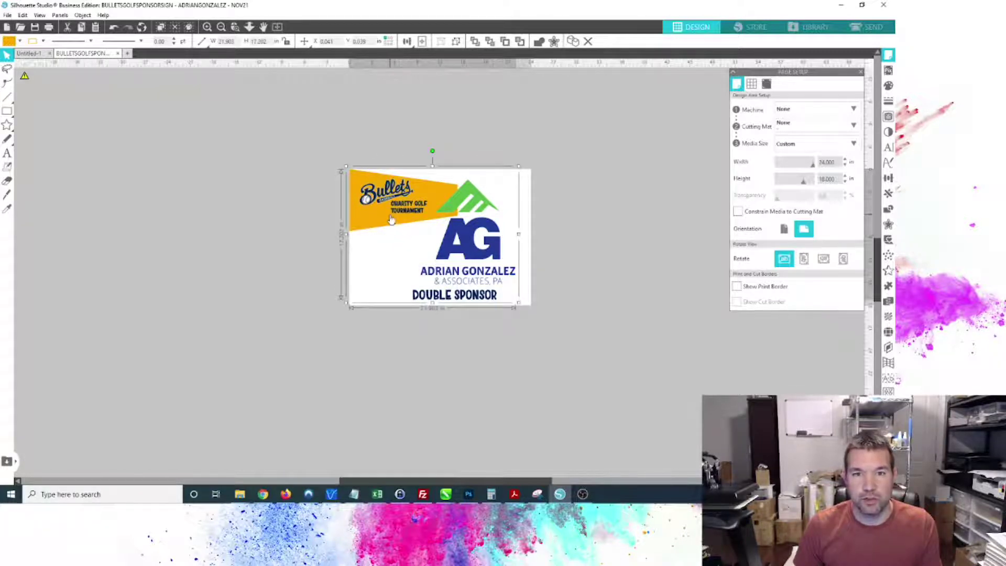
pyautogui.moveTo(390, 217); pyautogui.dragTo(351, 239)
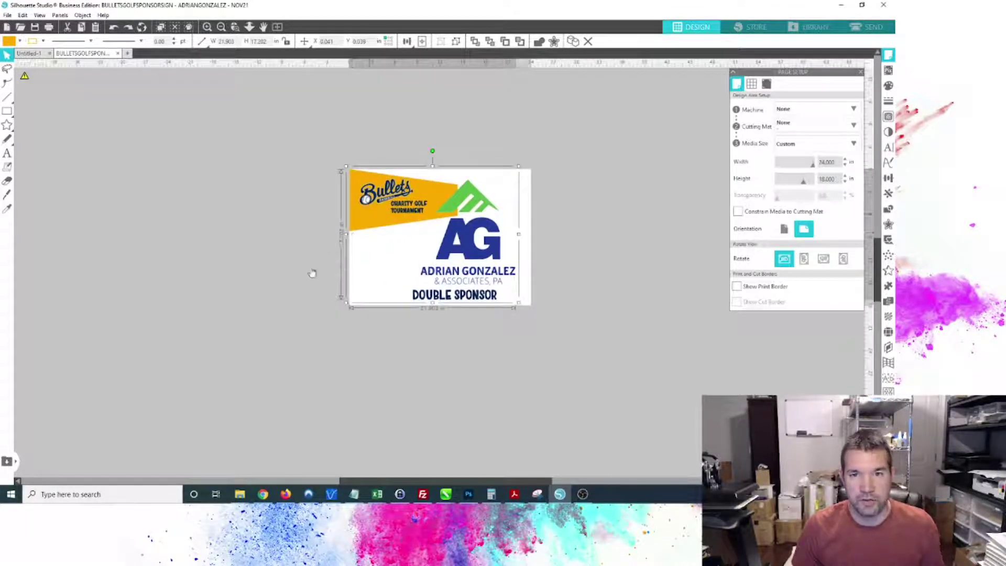
pyautogui.click(298, 304)
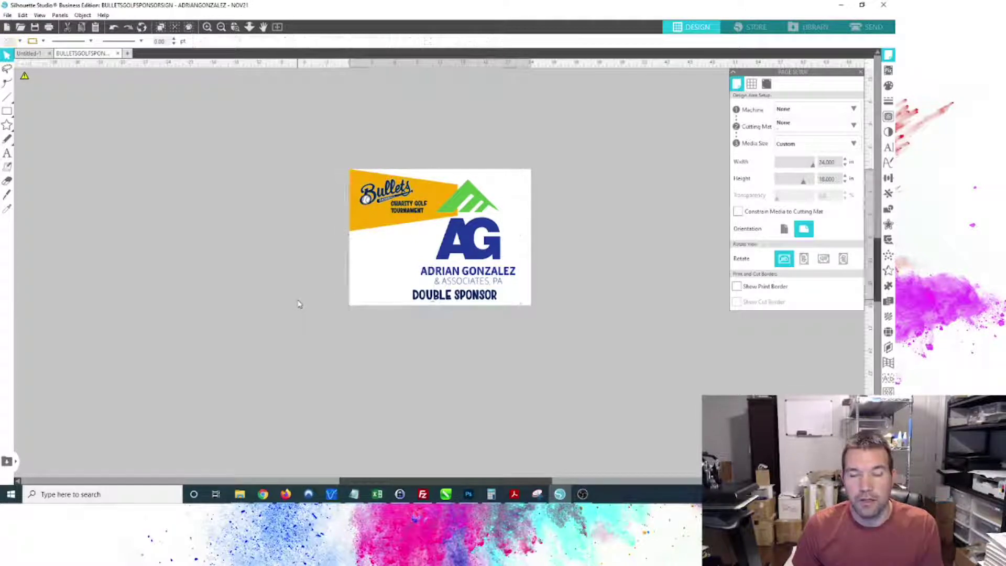
# Save the sign to the hard drive as PNG, prefixing the file name with '01 - TEST - '.
pyautogui.click(7, 14)
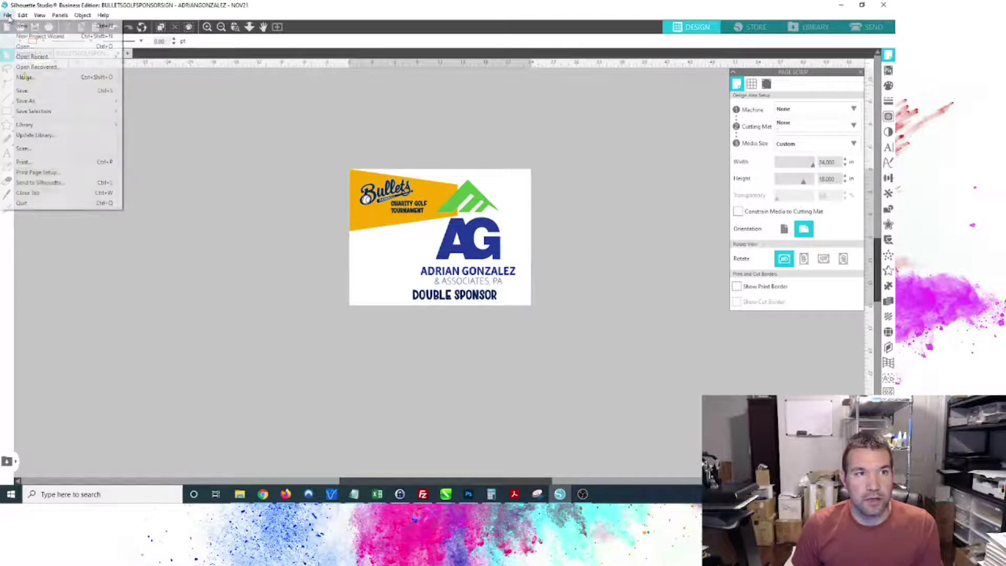
pyautogui.moveTo(66, 107)
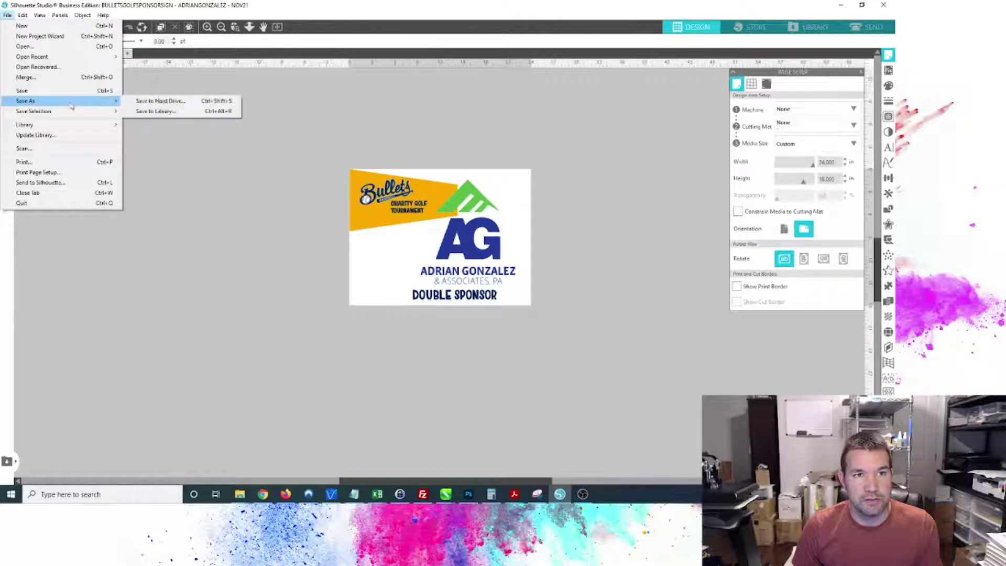
pyautogui.click(154, 101)
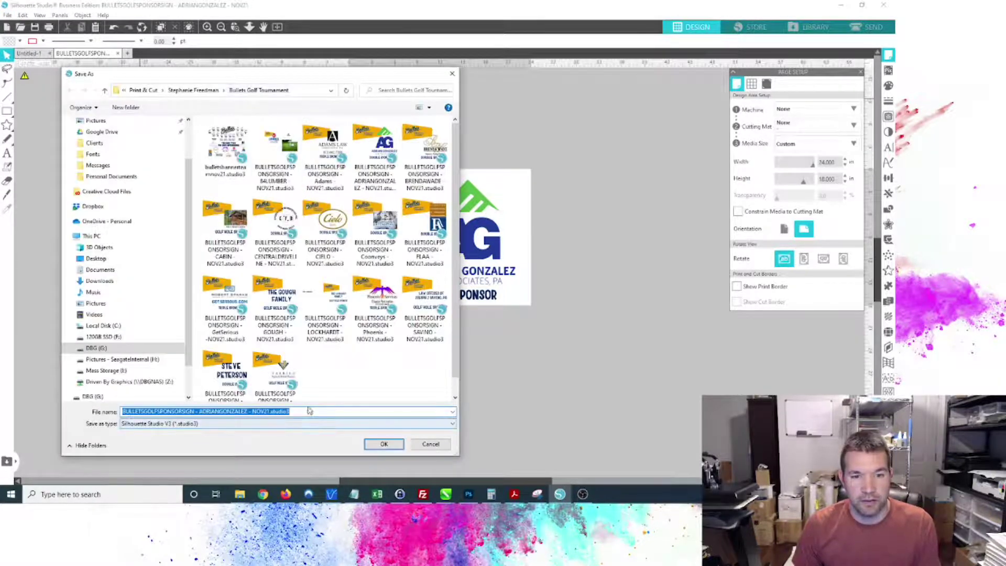
pyautogui.click(309, 423)
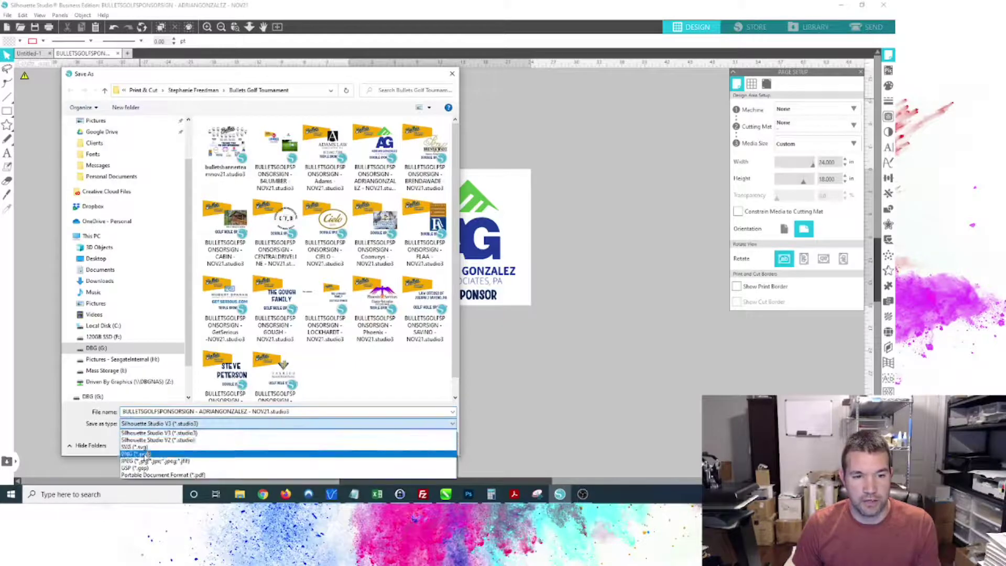
pyautogui.click(143, 454)
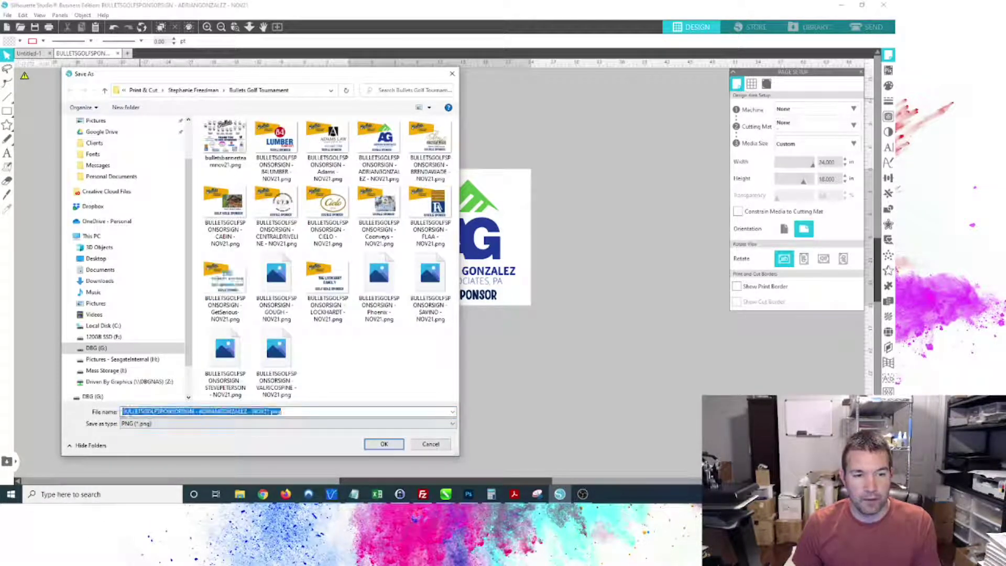
pyautogui.click(124, 412)
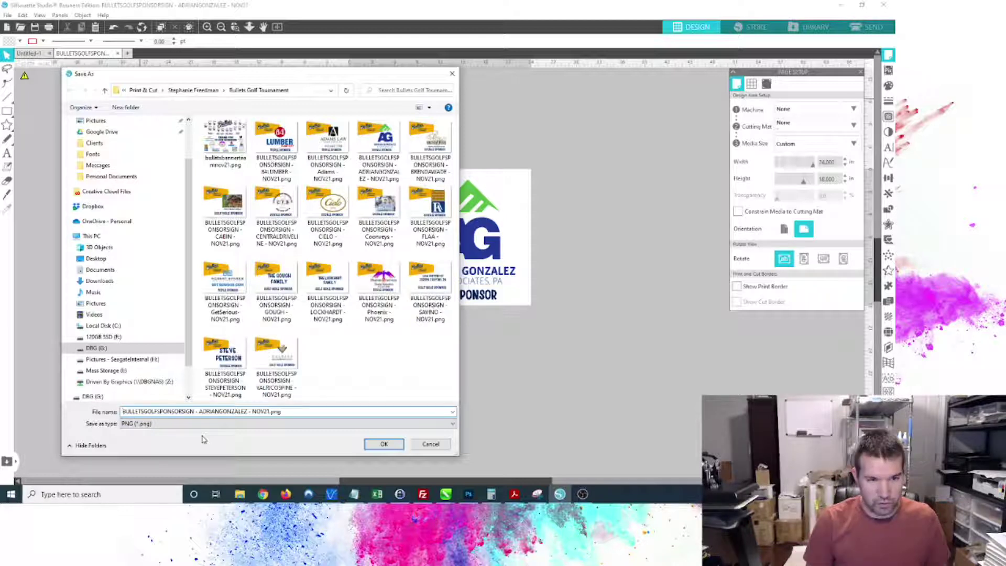
pyautogui.write('01 - TEST -')
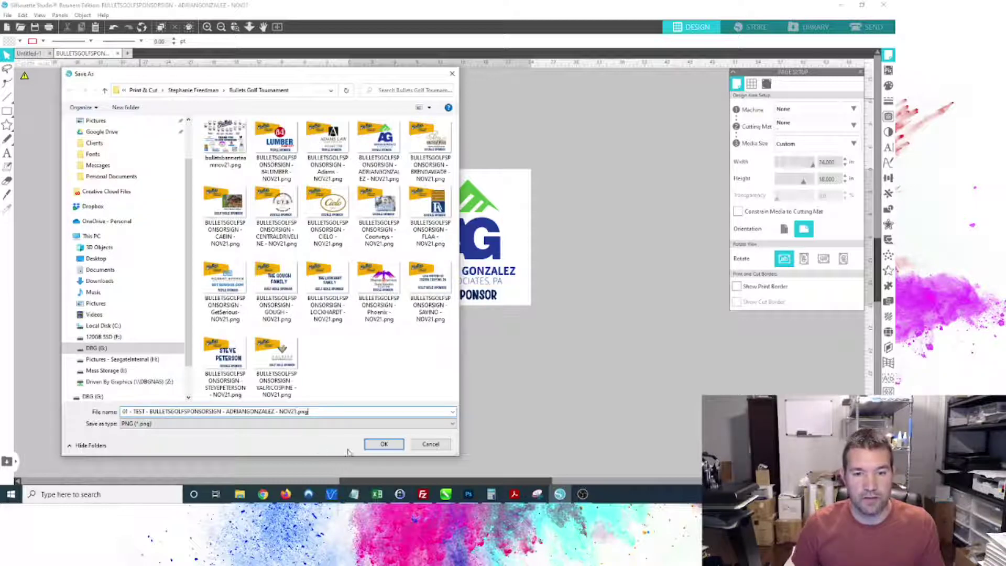
pyautogui.click(384, 444)
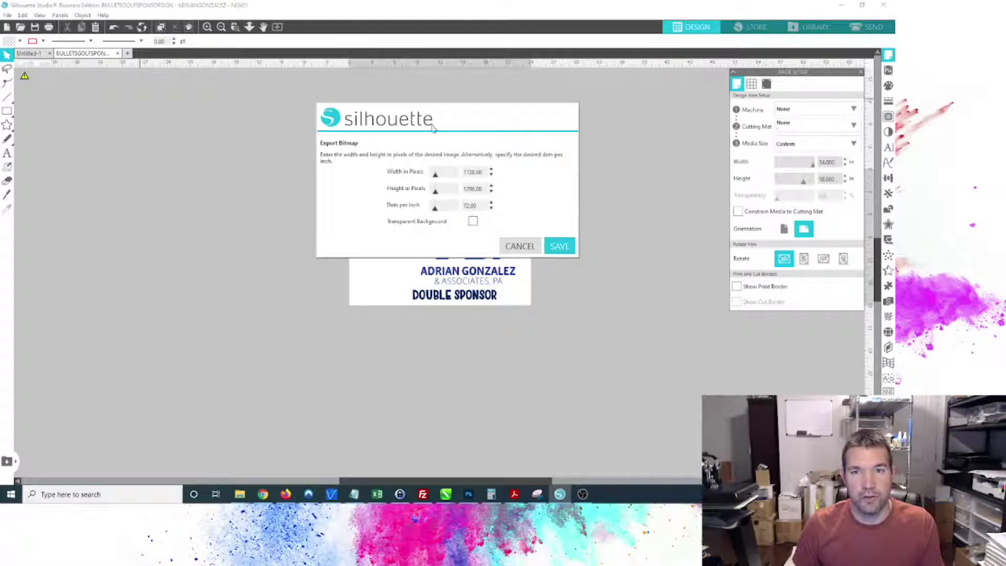
# Raise the bitmap export resolution from 72 to 300 DPI, giving 7200 x 5400 px.
pyautogui.moveTo(440, 120)
pyautogui.mouseDown()
pyautogui.moveTo(414, 140)
pyautogui.moveTo(429, 125)
pyautogui.mouseUp()
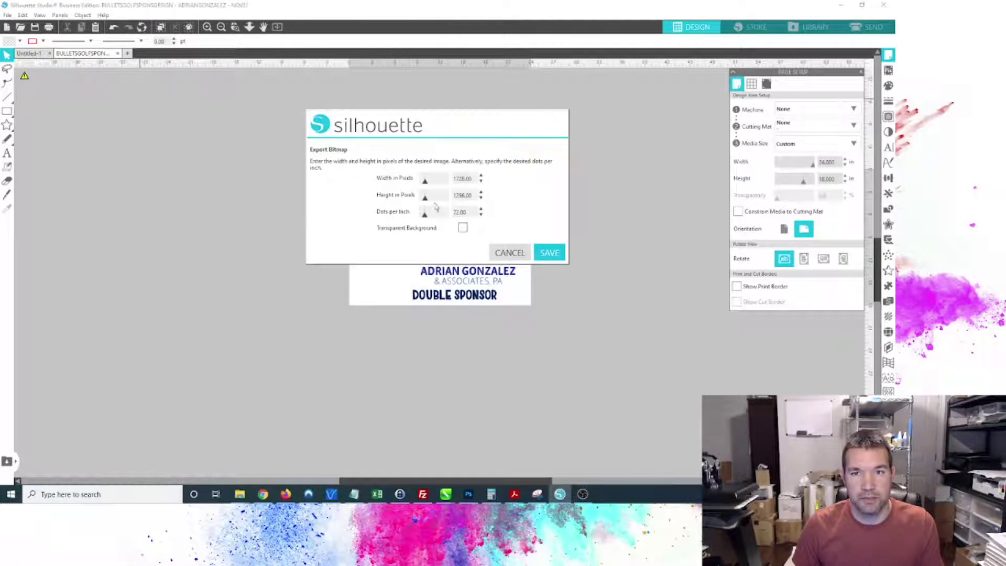
pyautogui.moveTo(463, 212); pyautogui.dragTo(450, 213)
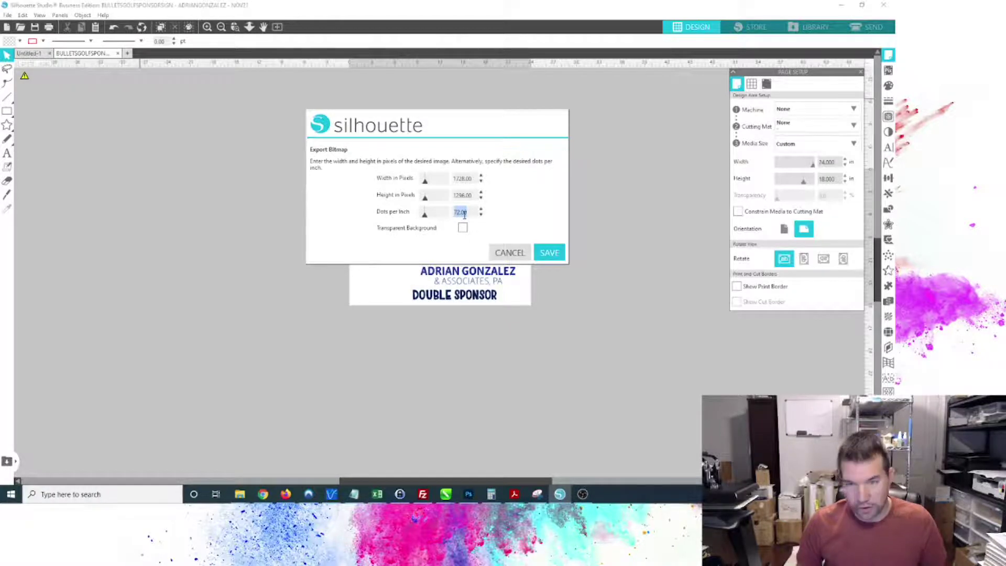
pyautogui.write('300')
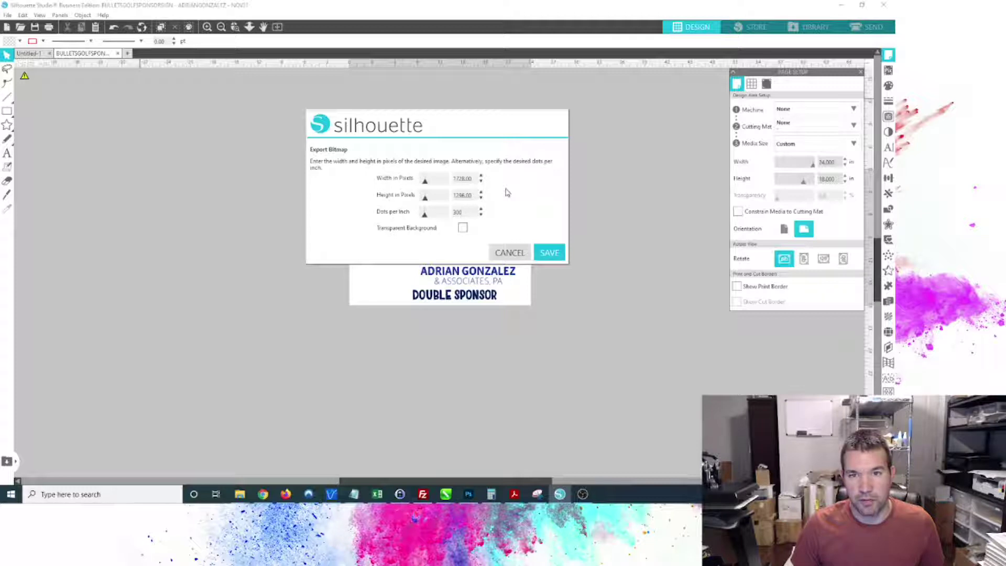
pyautogui.press('Tab')
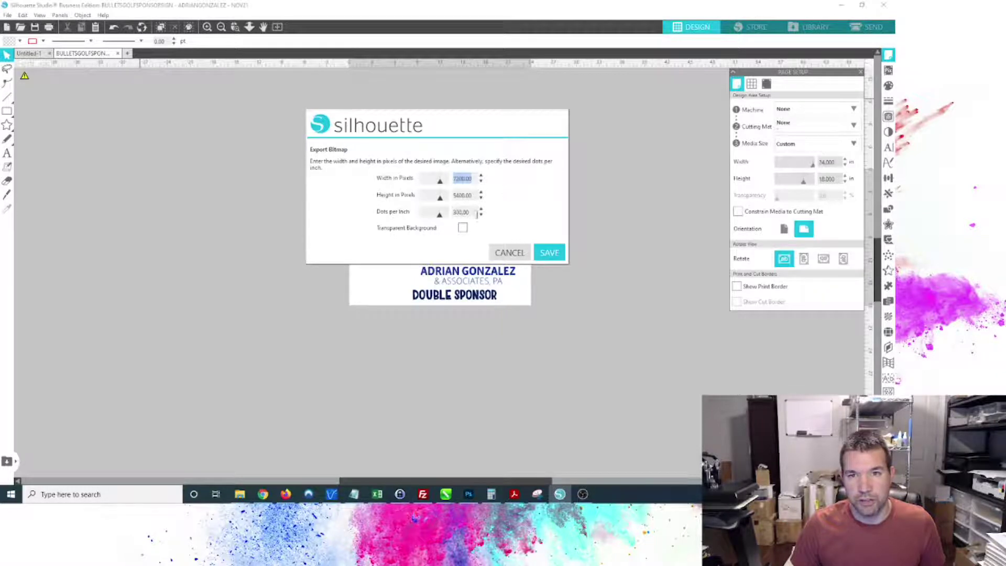
pyautogui.click(473, 212)
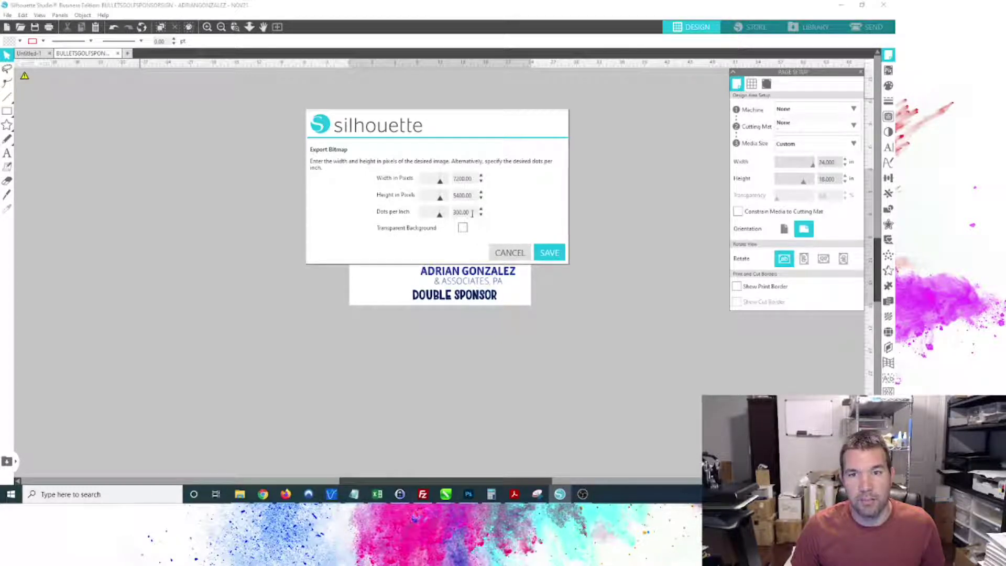
pyautogui.moveTo(473, 211); pyautogui.dragTo(447, 212)
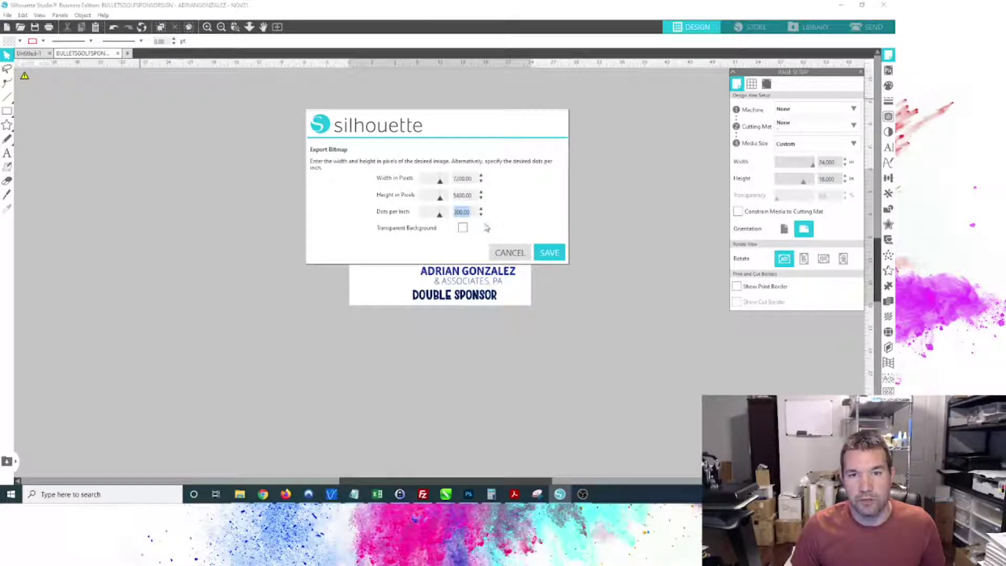
# Export the sign as a transparent-background 300 DPI PNG and switch to Photoshop.
pyautogui.click(427, 232)
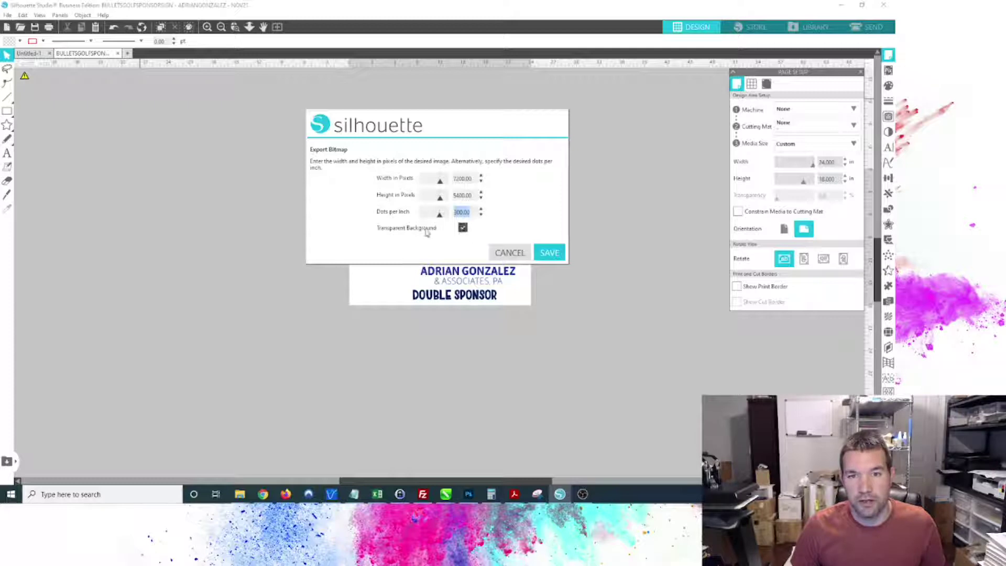
pyautogui.click(462, 229)
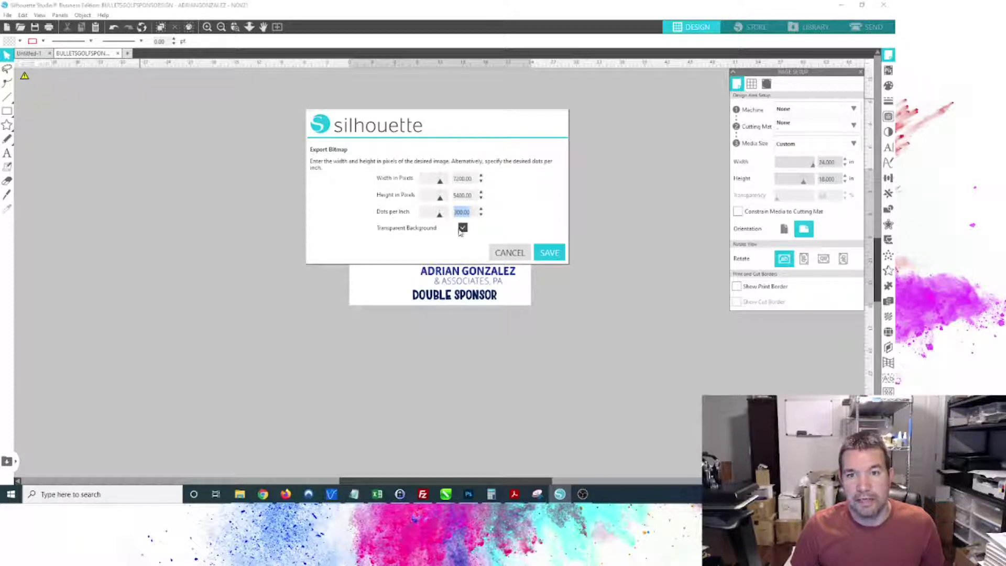
pyautogui.moveTo(469, 127); pyautogui.dragTo(701, 151)
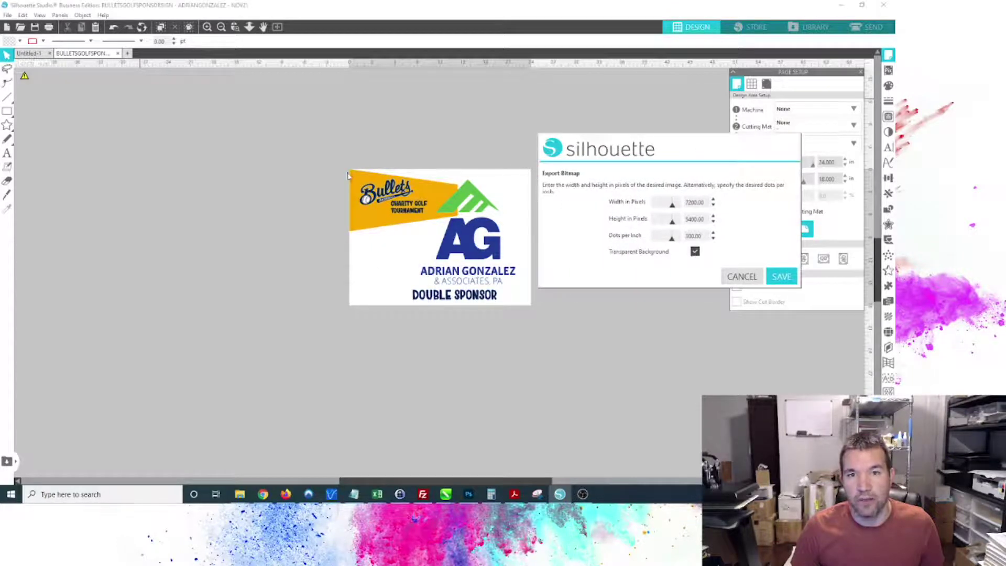
pyautogui.click(695, 251)
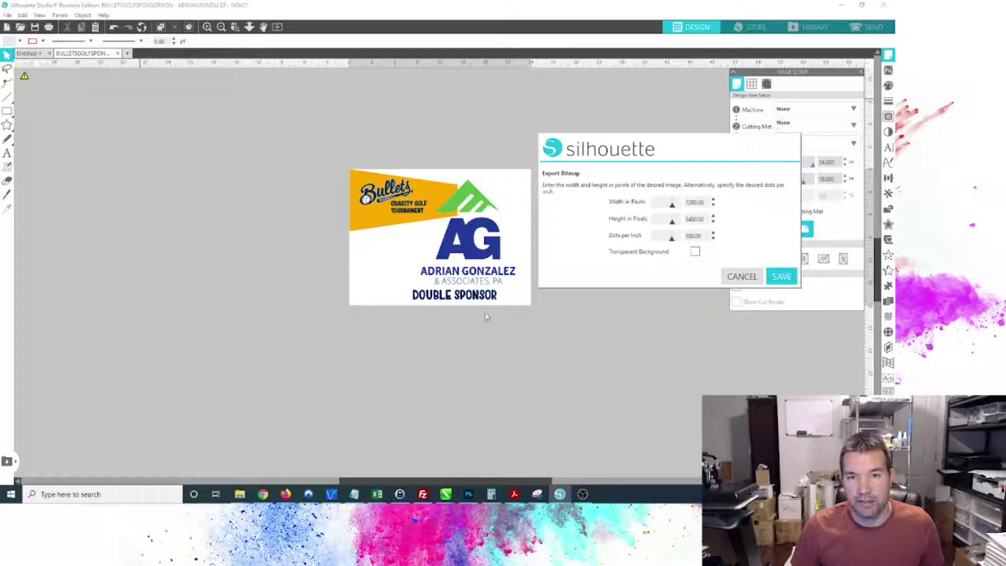
pyautogui.click(695, 251)
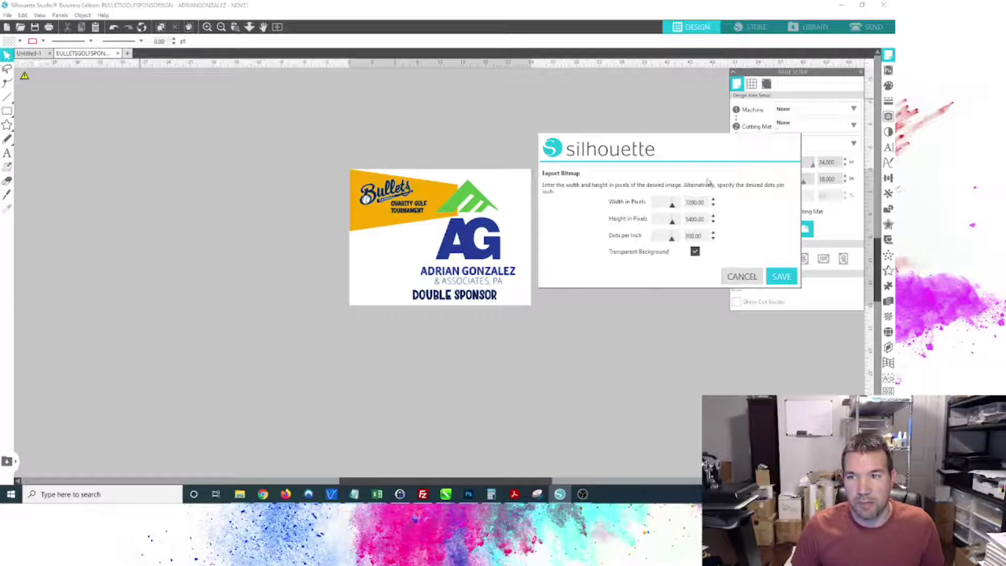
pyautogui.click(778, 275)
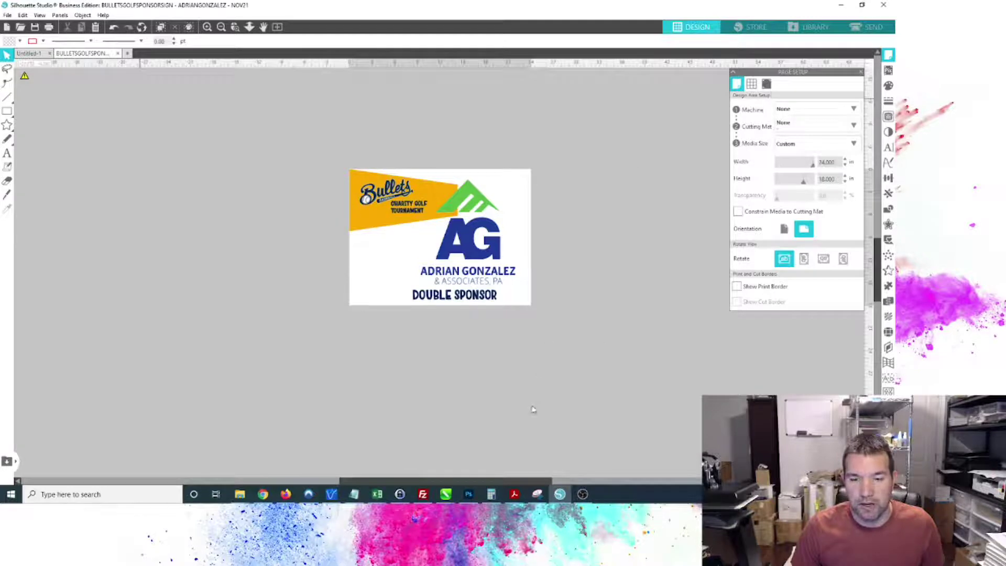
pyautogui.click(468, 494)
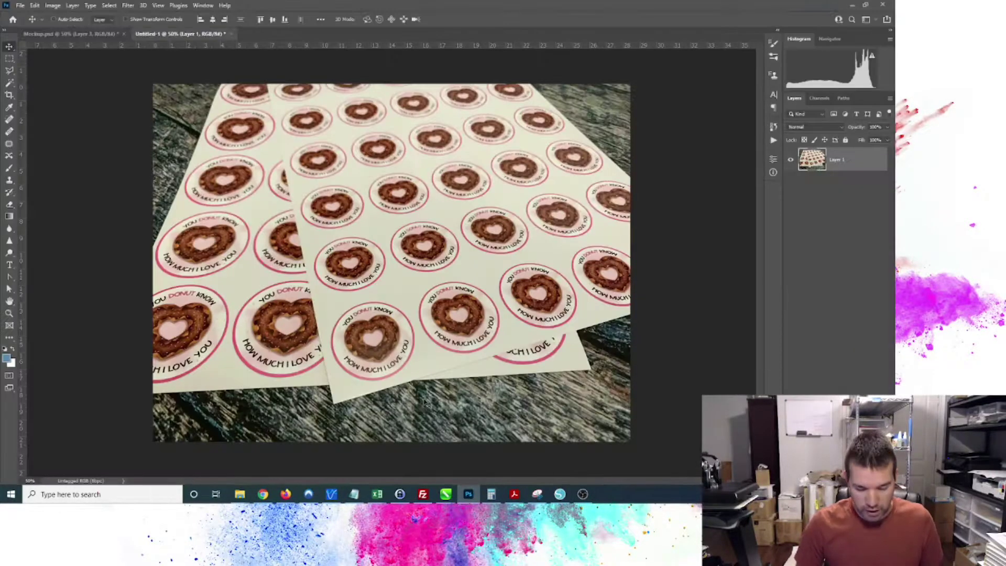
# Browse from Print & Cut through the client folder into Bullets Golf Tournament.
pyautogui.hotkey('ctrl', 'o')
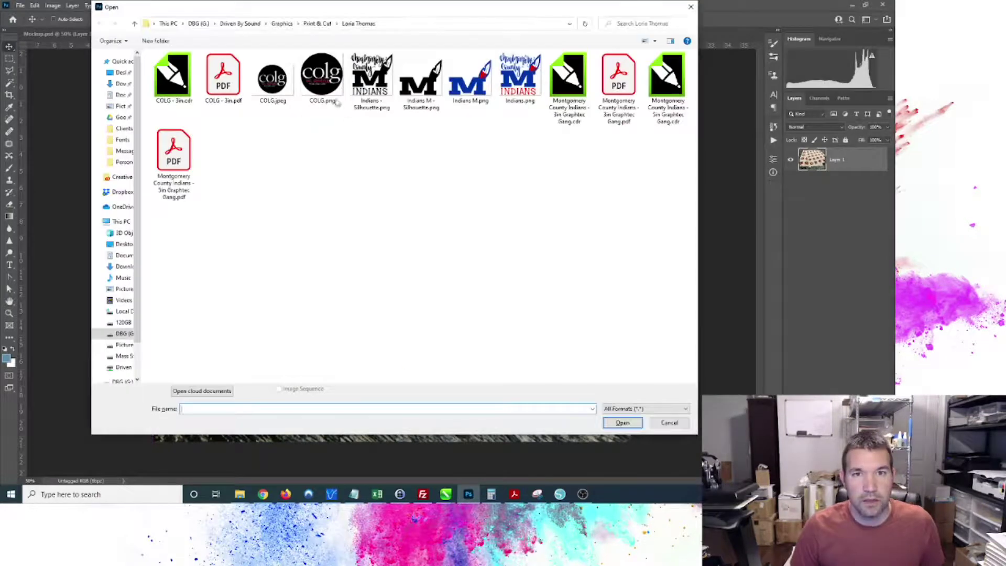
pyautogui.click(317, 23)
pyautogui.press('s')
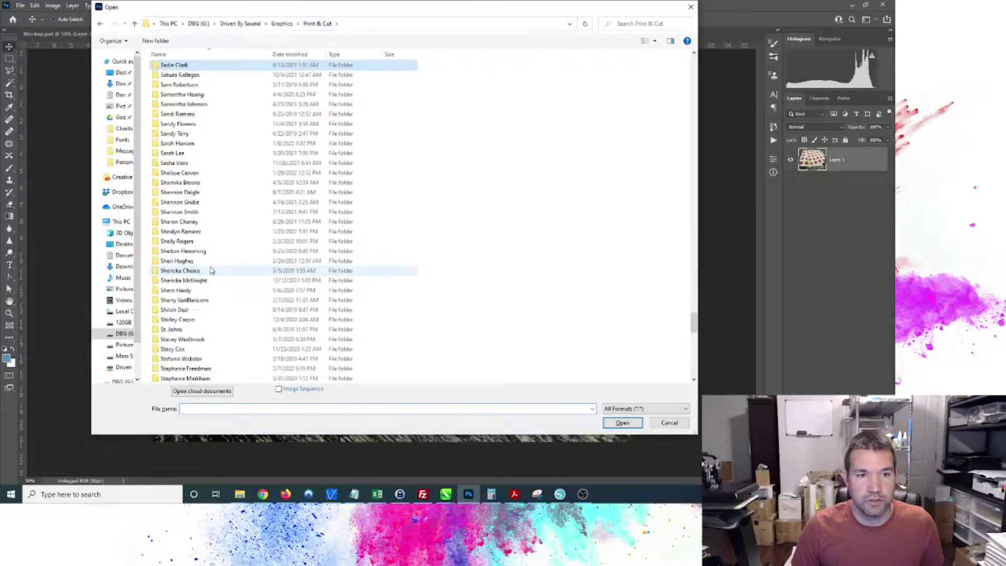
pyautogui.scroll(-1, 211, 270)
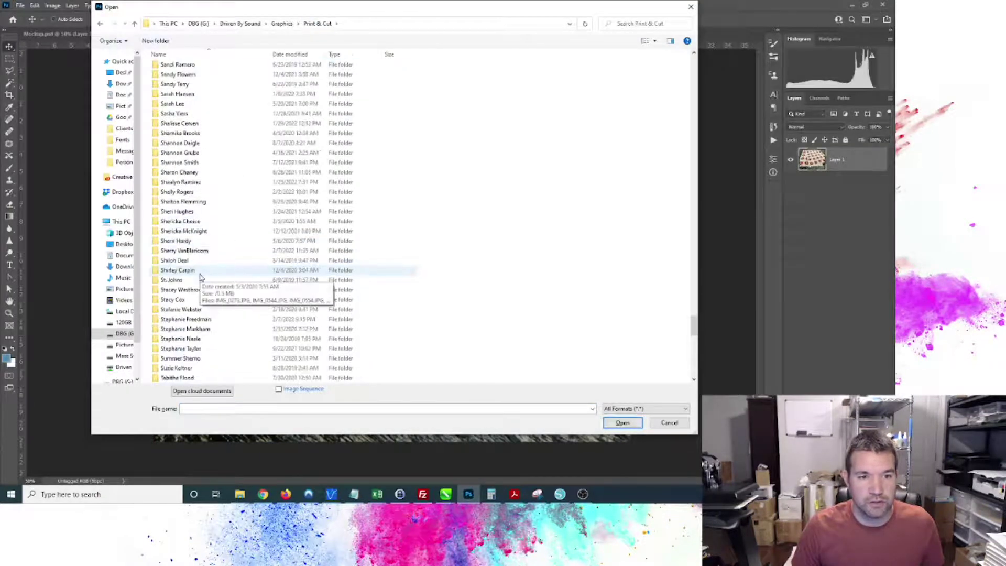
pyautogui.doubleClick(203, 326)
pyautogui.doubleClick(168, 68)
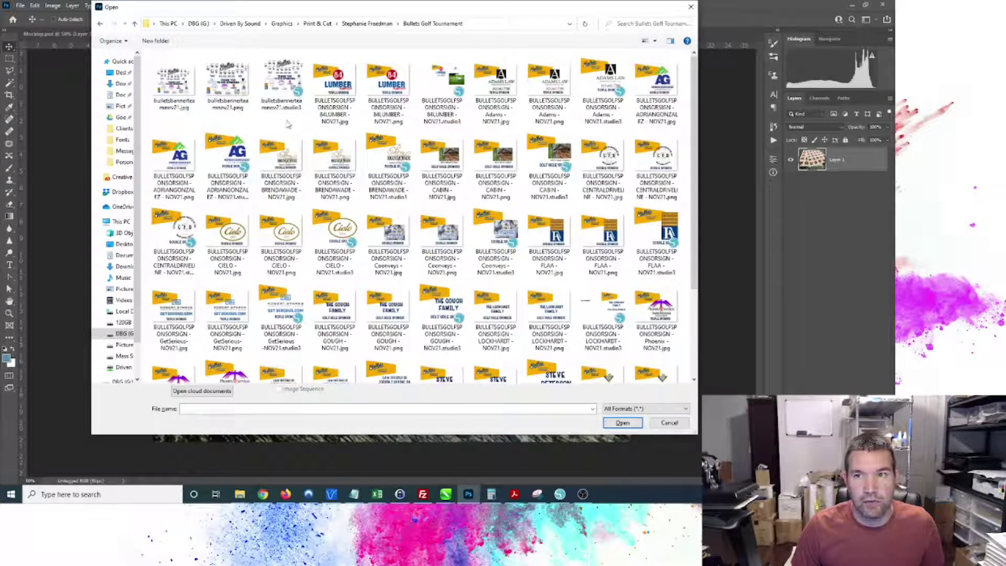
# Refresh the file list and open the 01 - TEST sponsor sign PNG.
pyautogui.scroll(-3, 291, 194)
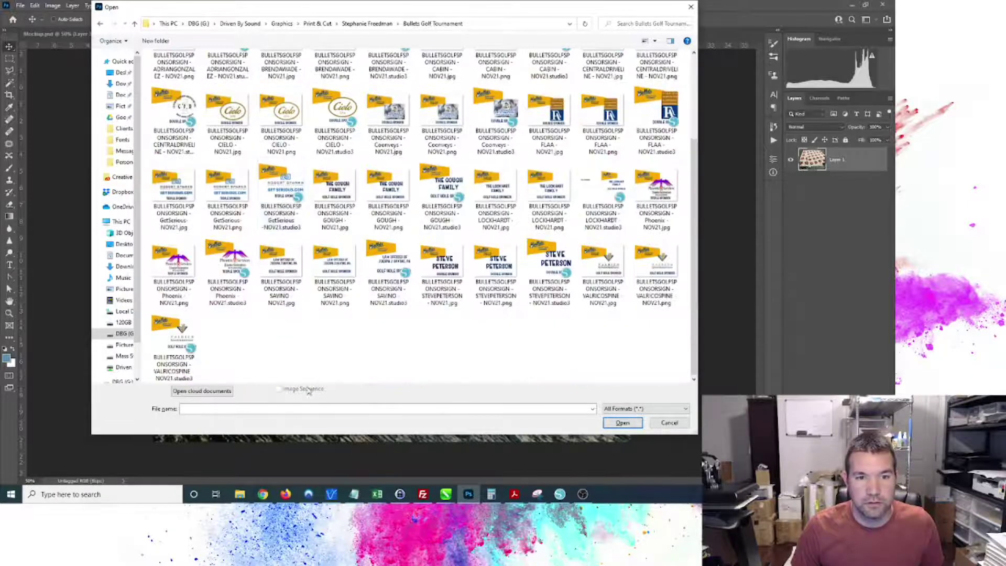
pyautogui.rightClick(330, 353)
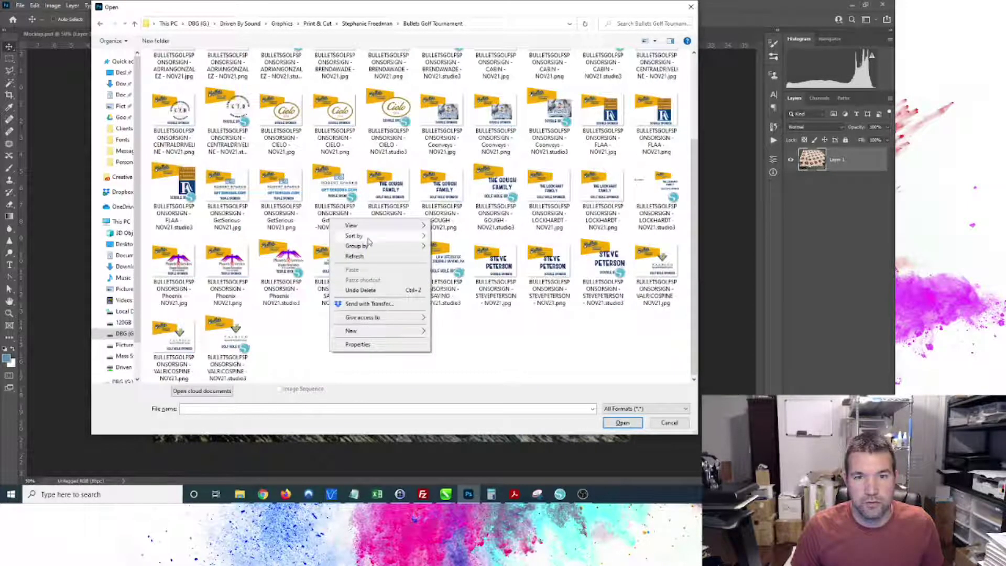
pyautogui.click(322, 348)
pyautogui.scroll(2, 299, 341)
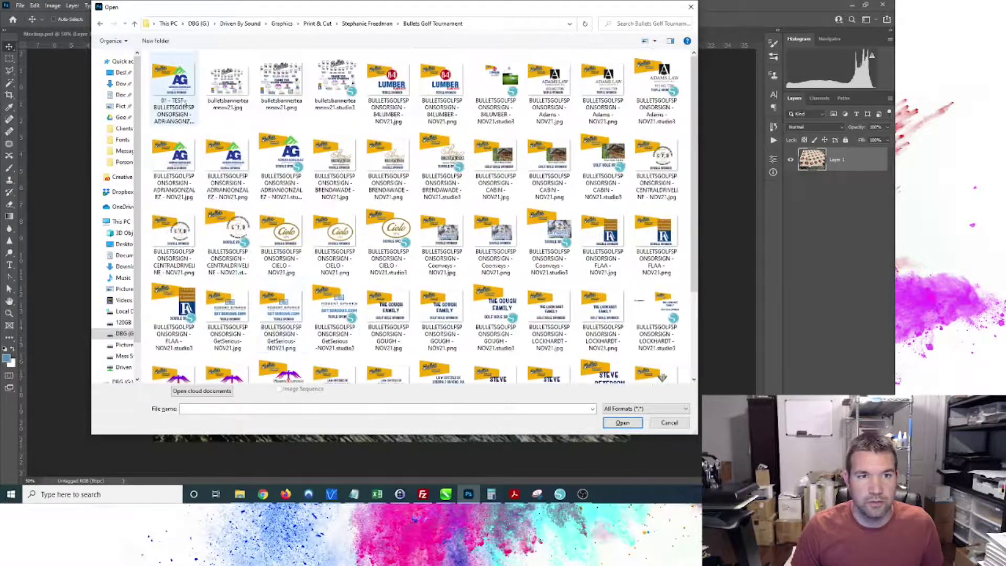
pyautogui.click(178, 88)
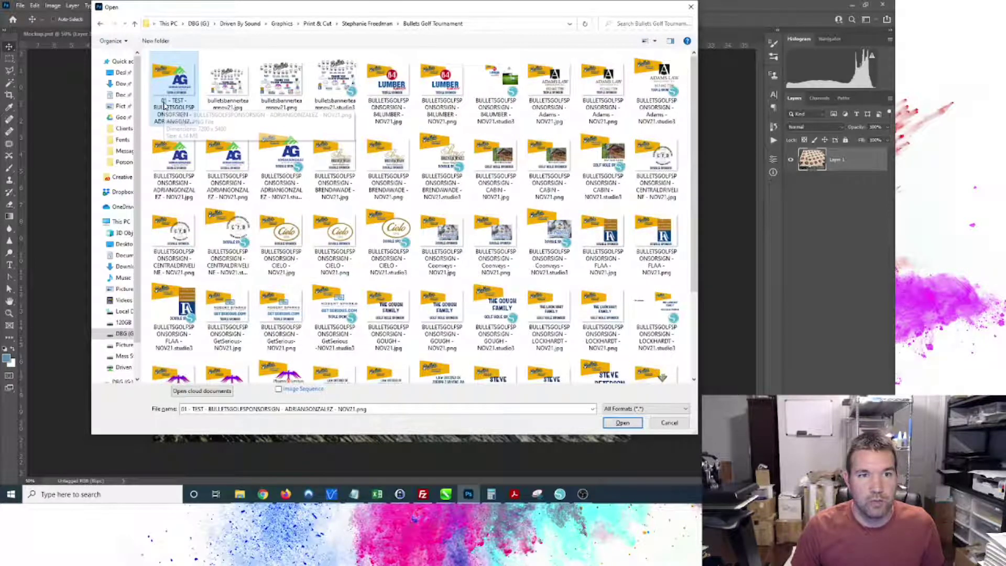
pyautogui.doubleClick(170, 109)
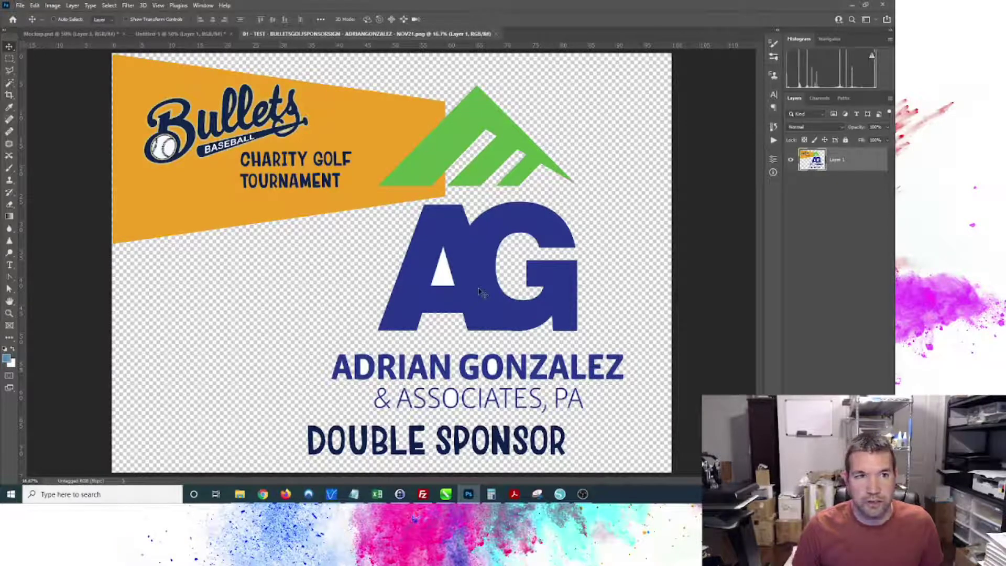
# In Image Size, keep inches, select the 72 ppi resolution and turn off Resample.
pyautogui.hotkey('ctrl', 'alt', 'i')
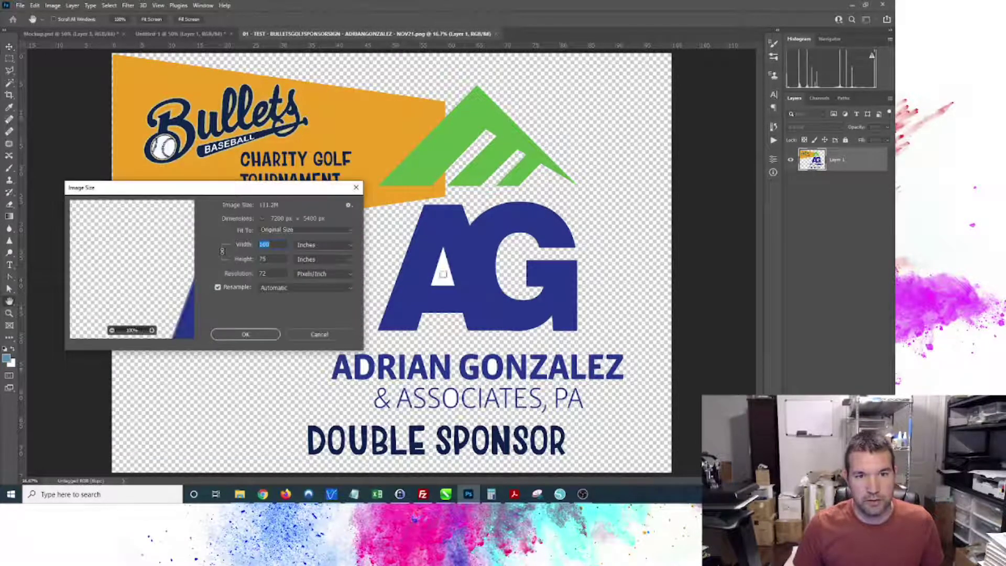
pyautogui.click(330, 333)
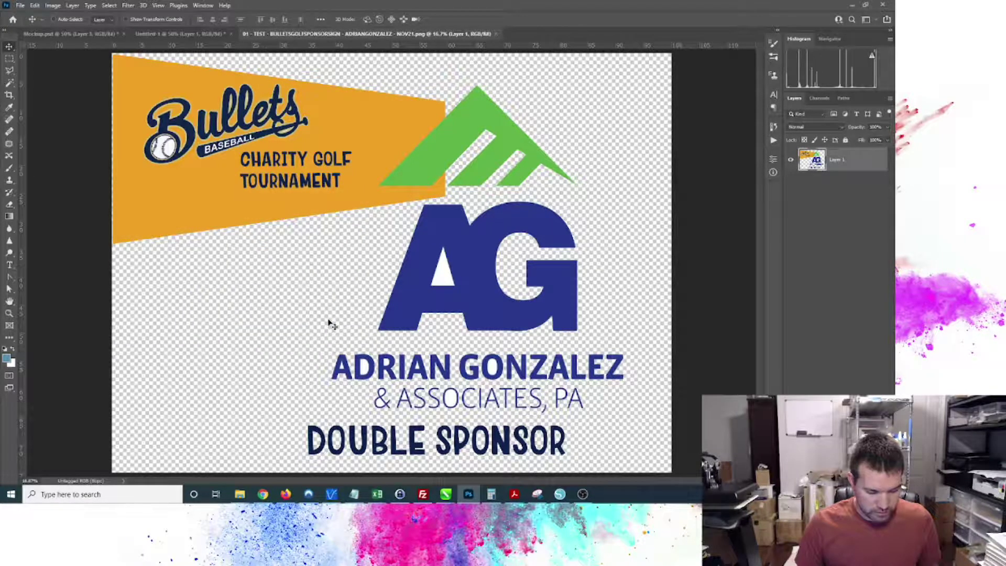
pyautogui.hotkey('ctrl', 'alt', 'i')
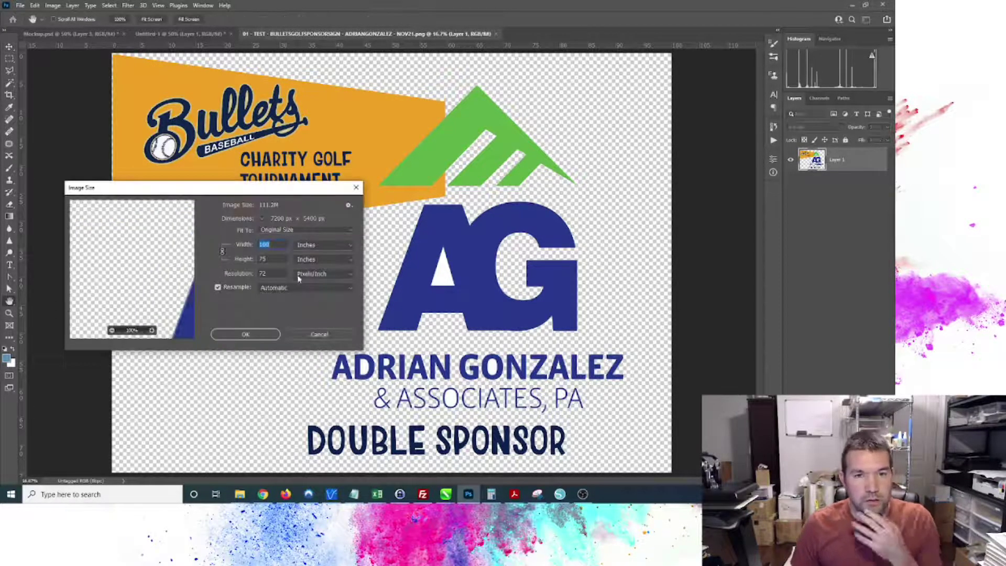
pyautogui.moveTo(269, 189); pyautogui.dragTo(362, 194)
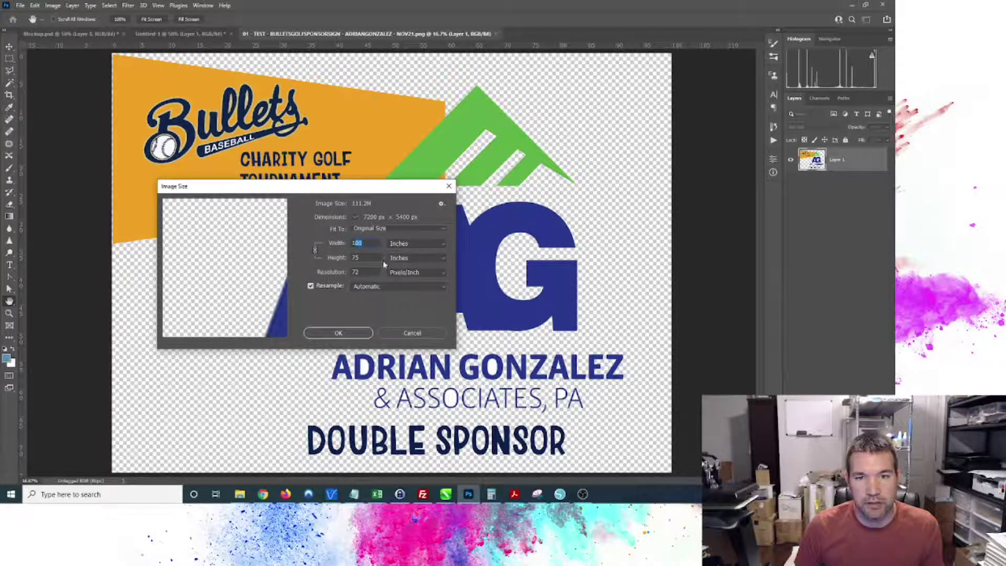
pyautogui.click(399, 259)
pyautogui.click(402, 251)
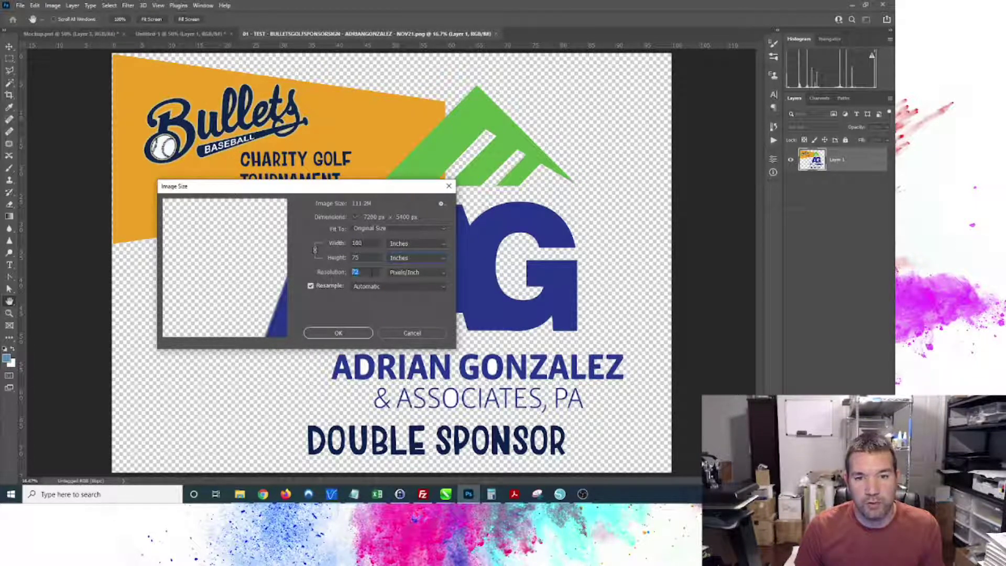
pyautogui.doubleClick(356, 271)
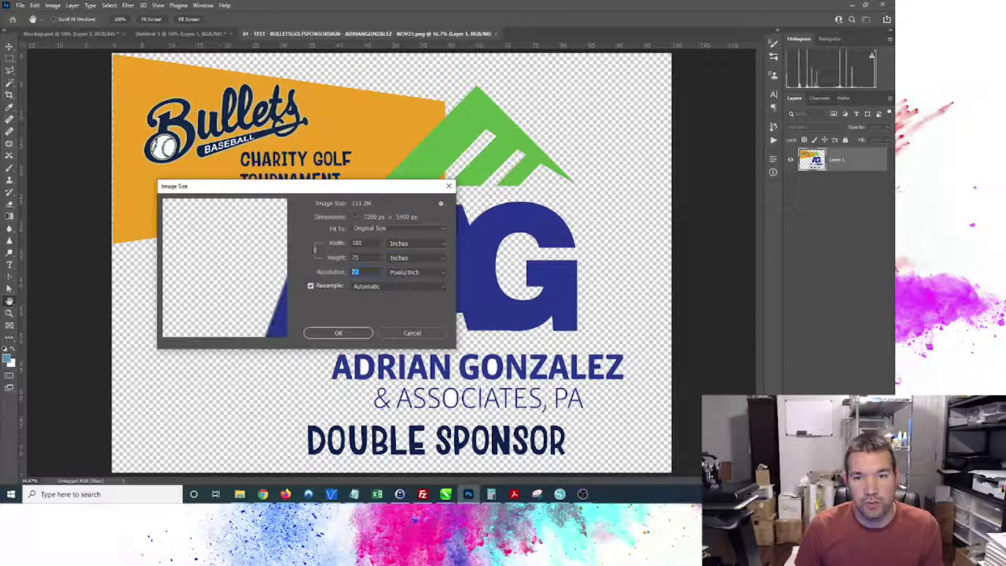
pyautogui.click(310, 286)
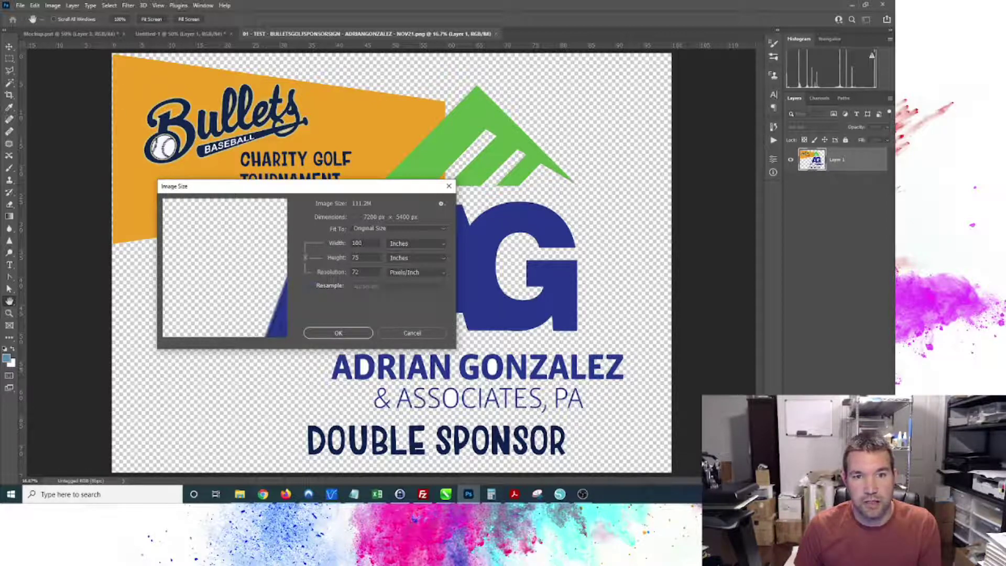
# Change the resolution to 300 ppi so the sign reads 24 × 18 in, and apply.
pyautogui.doubleClick(361, 272)
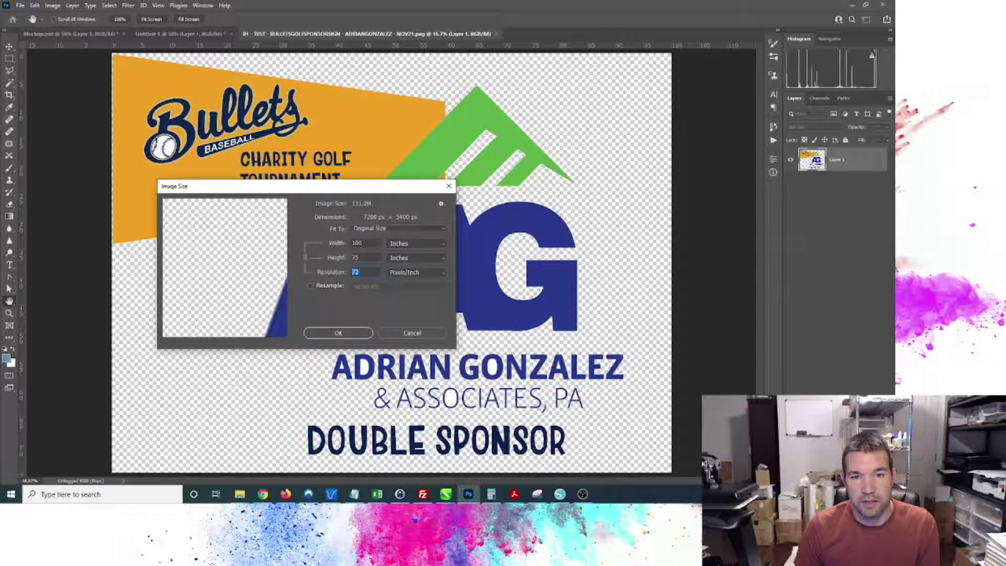
pyautogui.write('300')
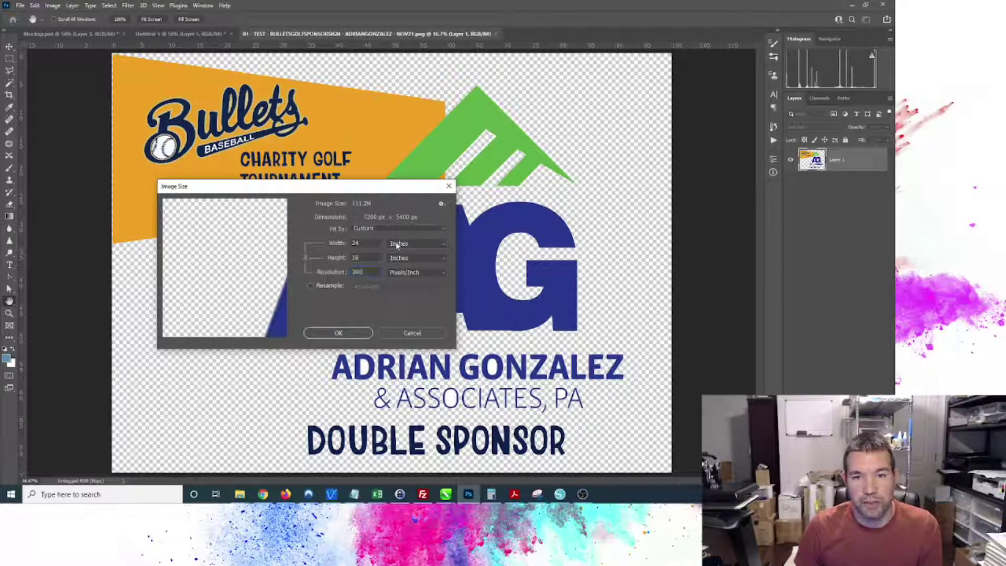
pyautogui.press('Tab')
pyautogui.press('Tab')
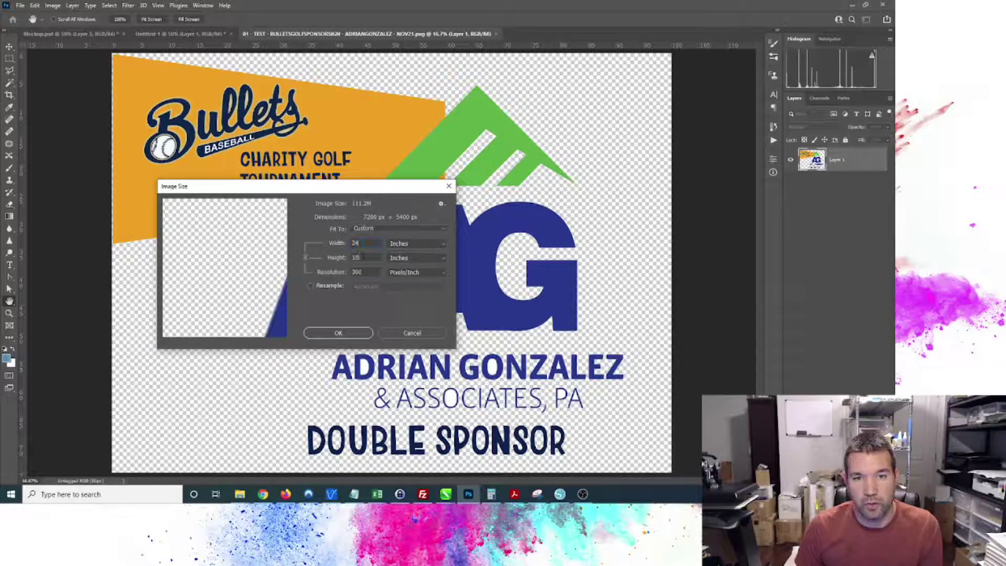
pyautogui.click(338, 333)
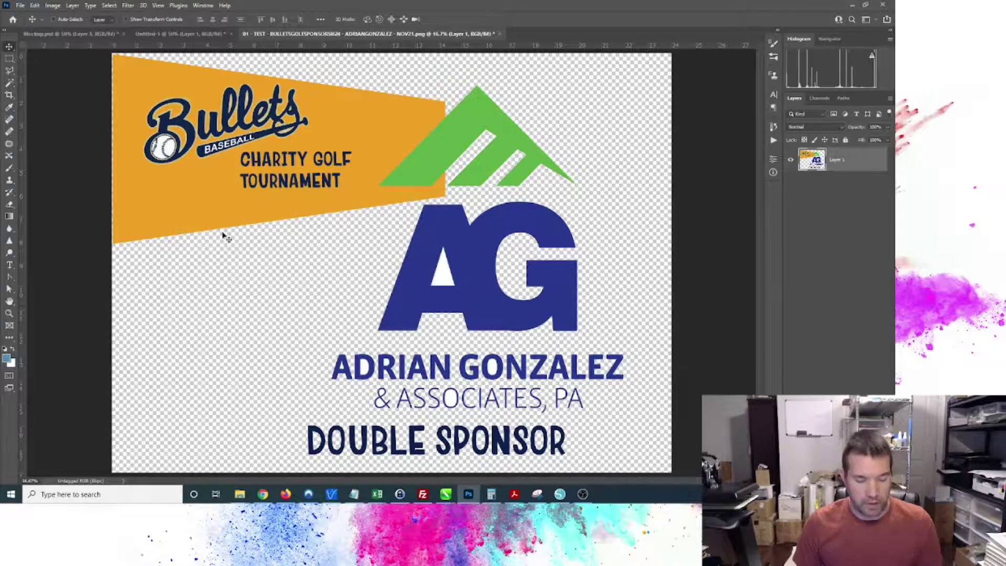
pyautogui.hotkey('ctrl', 'alt', 'i')
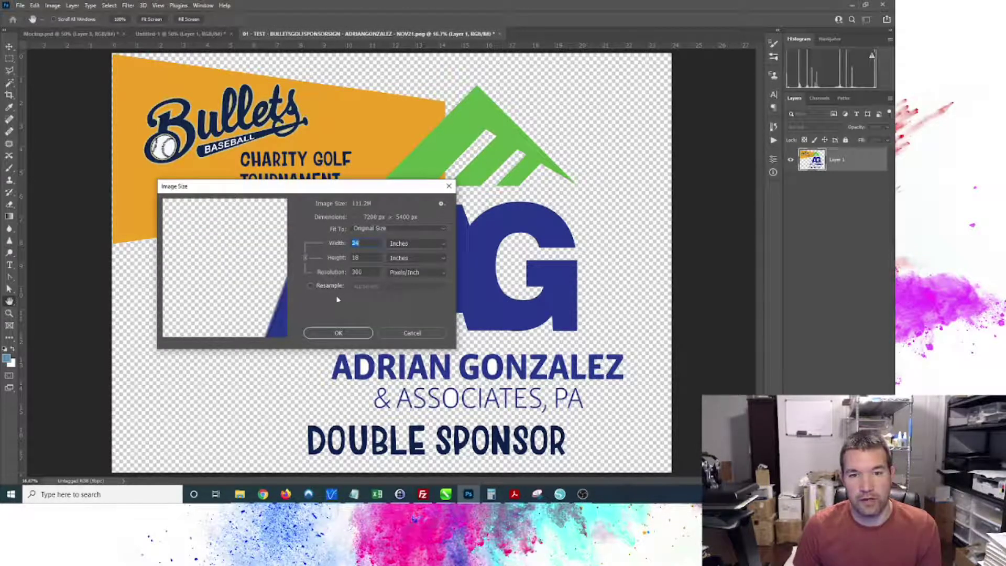
pyautogui.moveTo(339, 189); pyautogui.dragTo(346, 199)
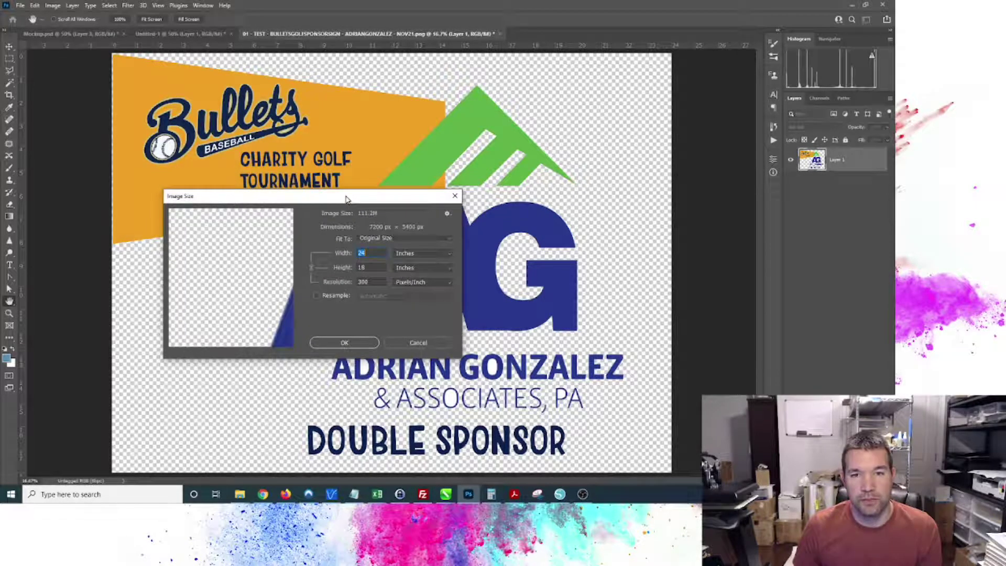
pyautogui.doubleClick(371, 283)
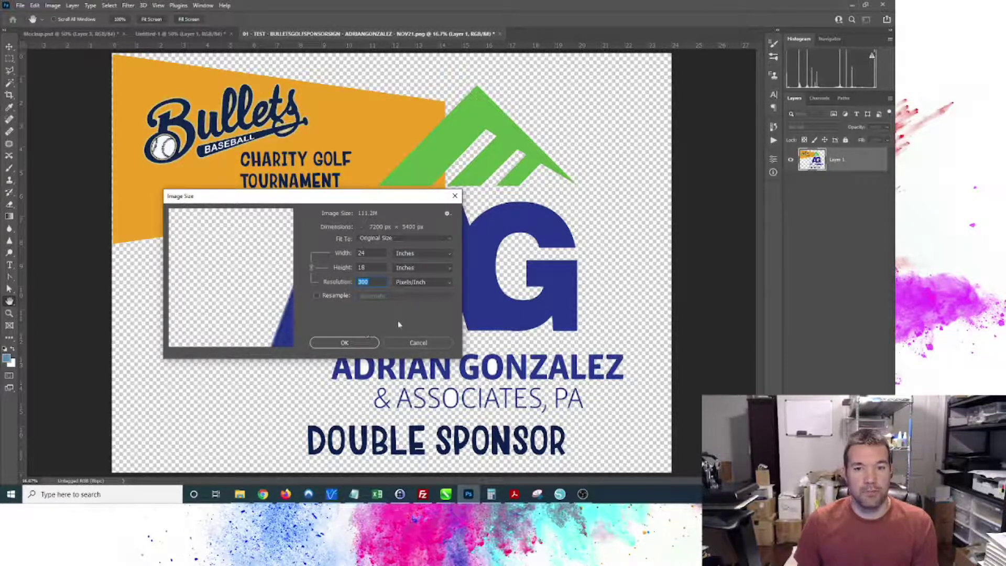
pyautogui.click(414, 343)
pyautogui.press('v')
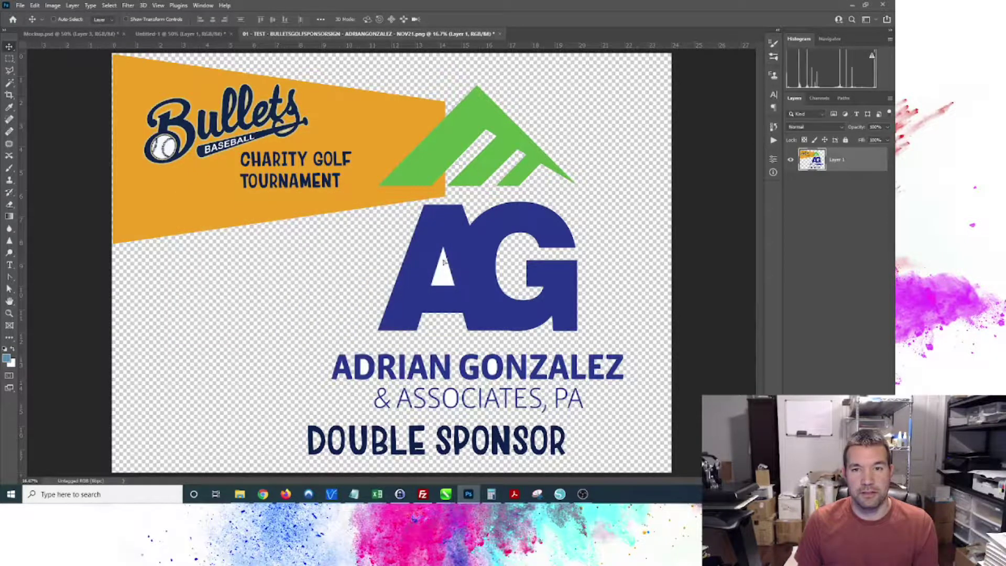
pyautogui.moveTo(446, 264)
pyautogui.mouseDown()
pyautogui.moveTo(392, 251)
pyautogui.moveTo(412, 310)
pyautogui.moveTo(512, 297)
pyautogui.moveTo(506, 246)
pyautogui.moveTo(465, 267)
pyautogui.mouseUp()
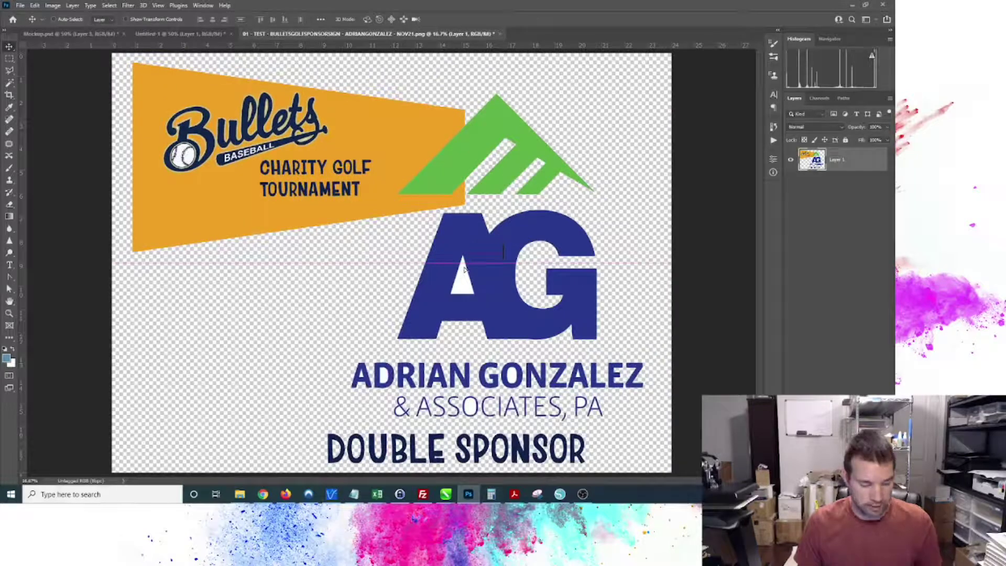